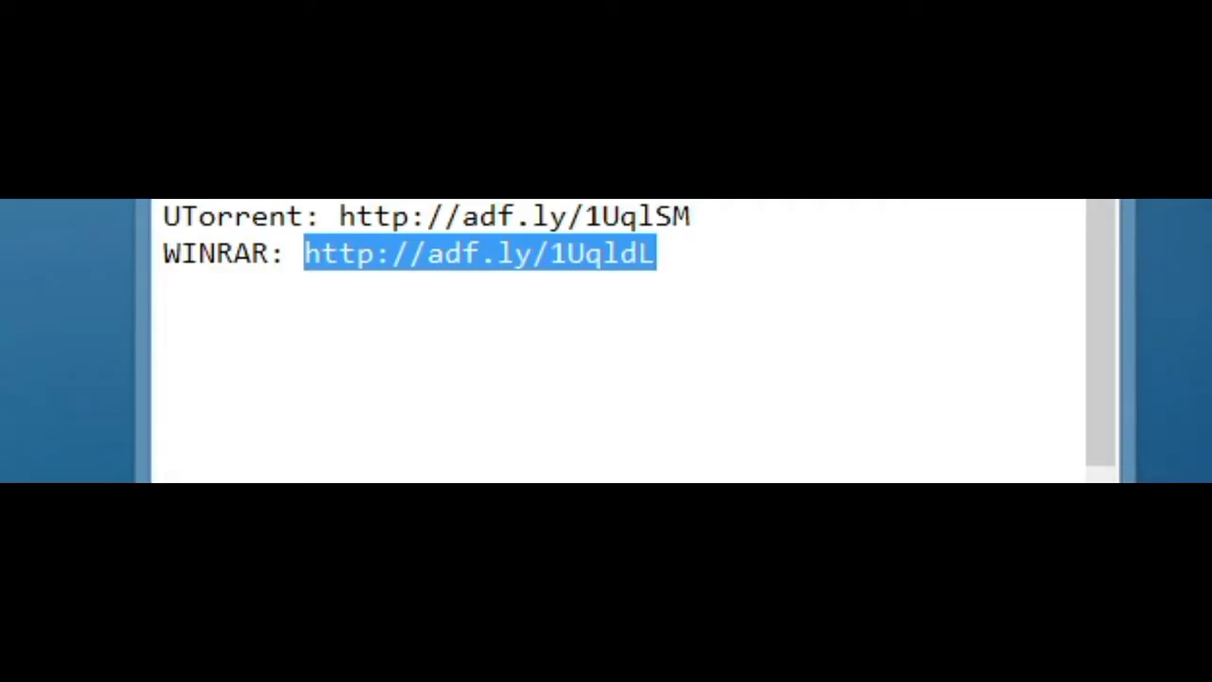
right_click(414, 254)
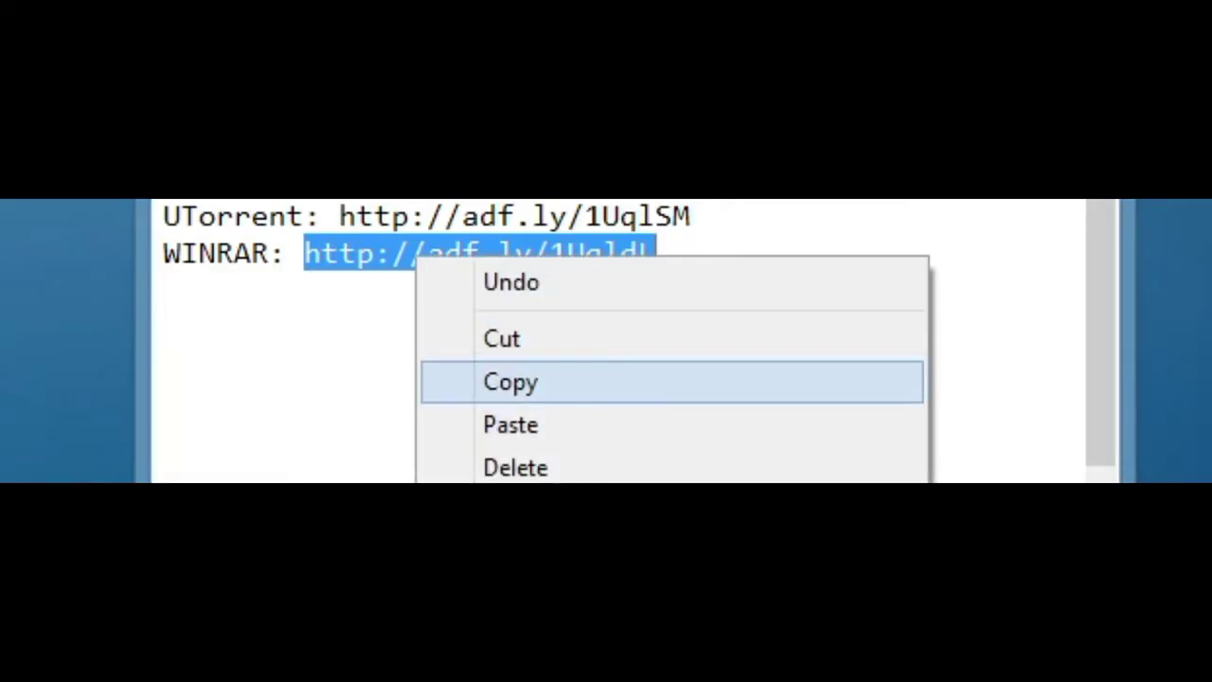
left_click(509, 382)
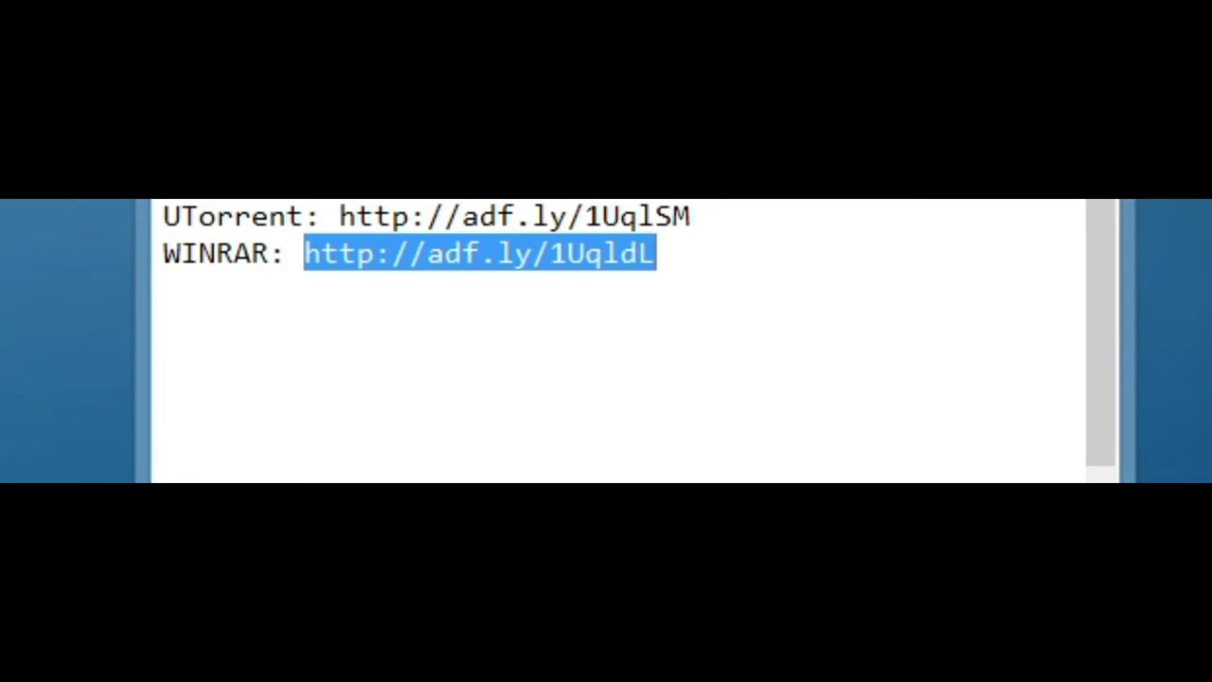
key("alt+Tab")
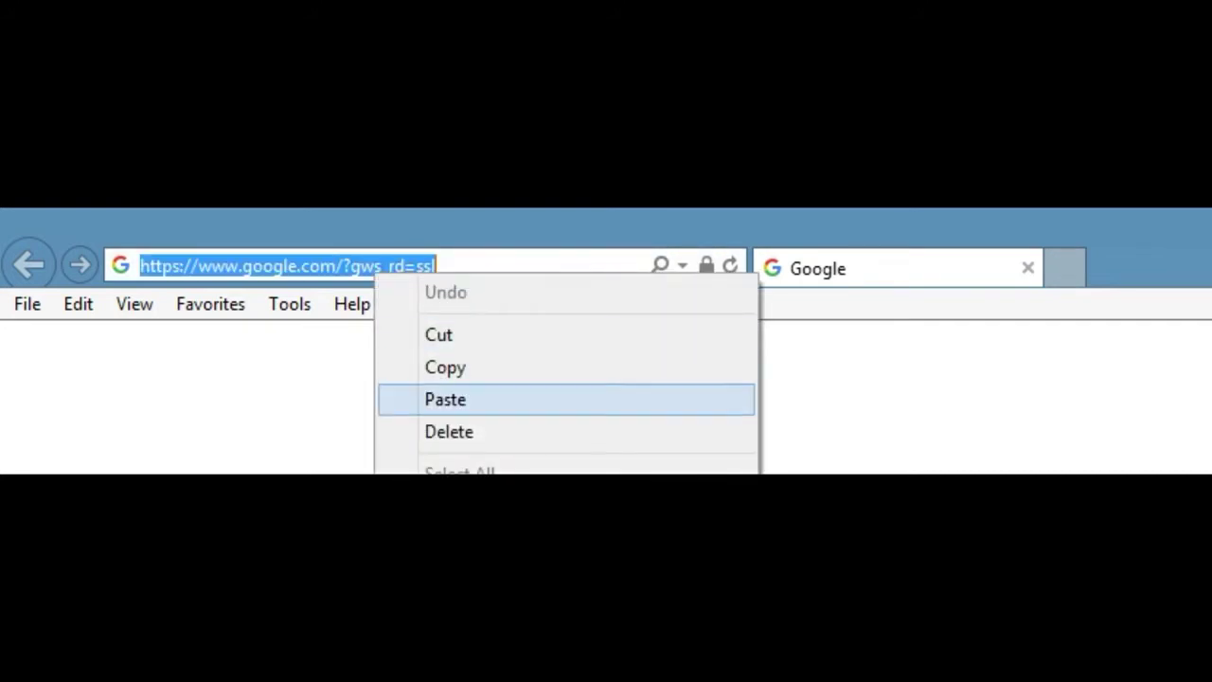
left_click(445, 399)
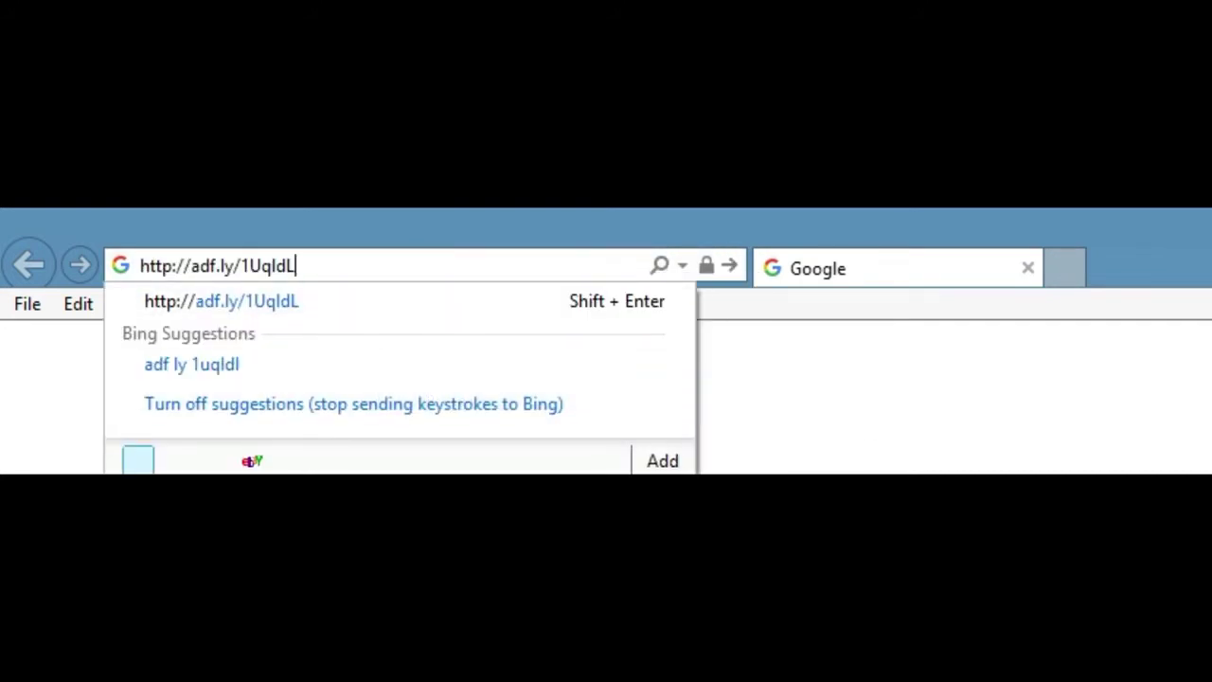
key("Return")
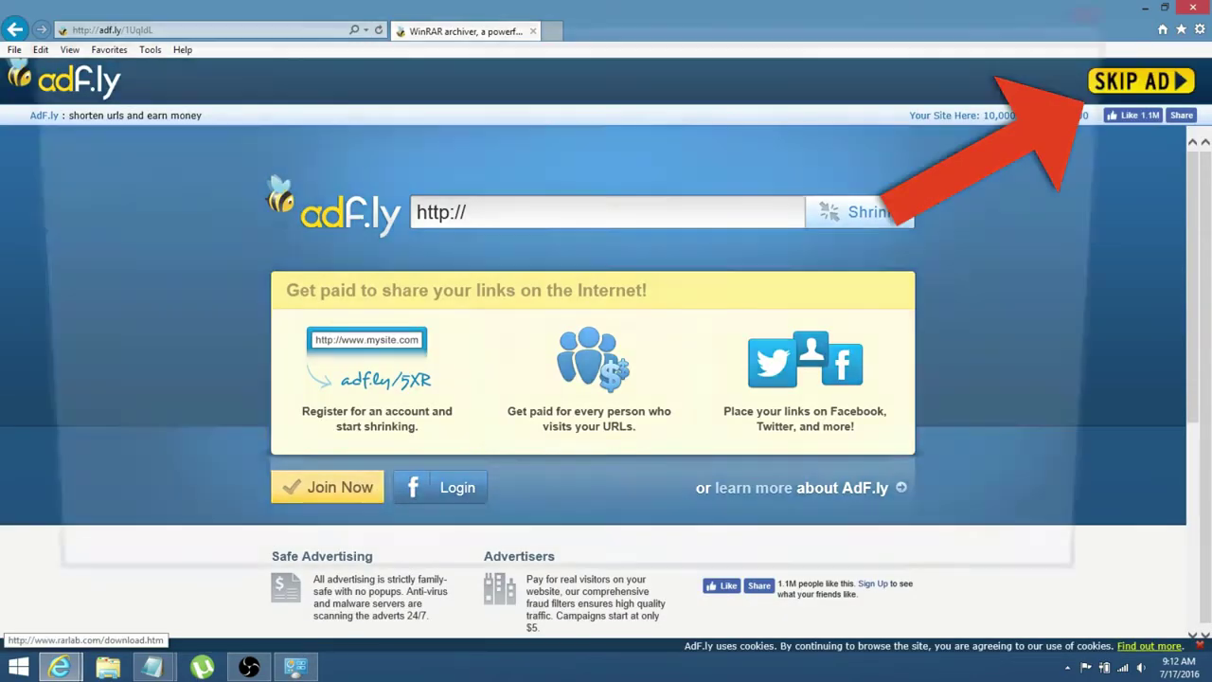
left_click(1141, 80)
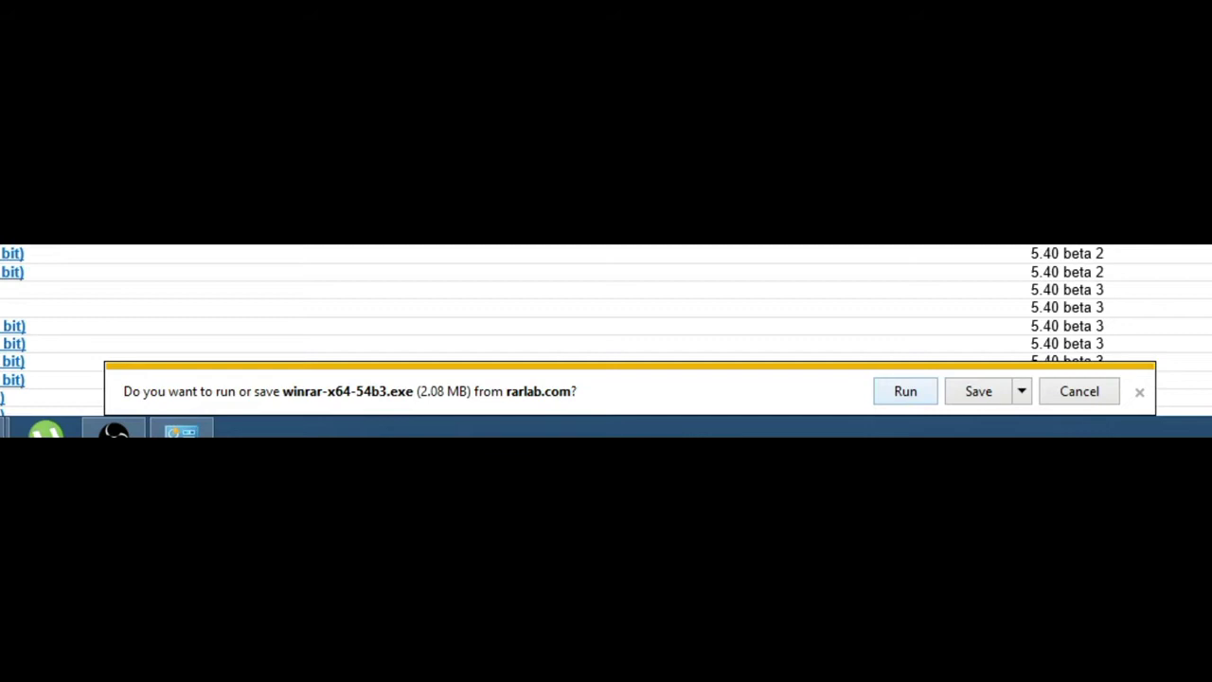
Run the winrar-x64-54b3.exe download and install WinRAR with the default destination folder and setup options
left_click(915, 391)
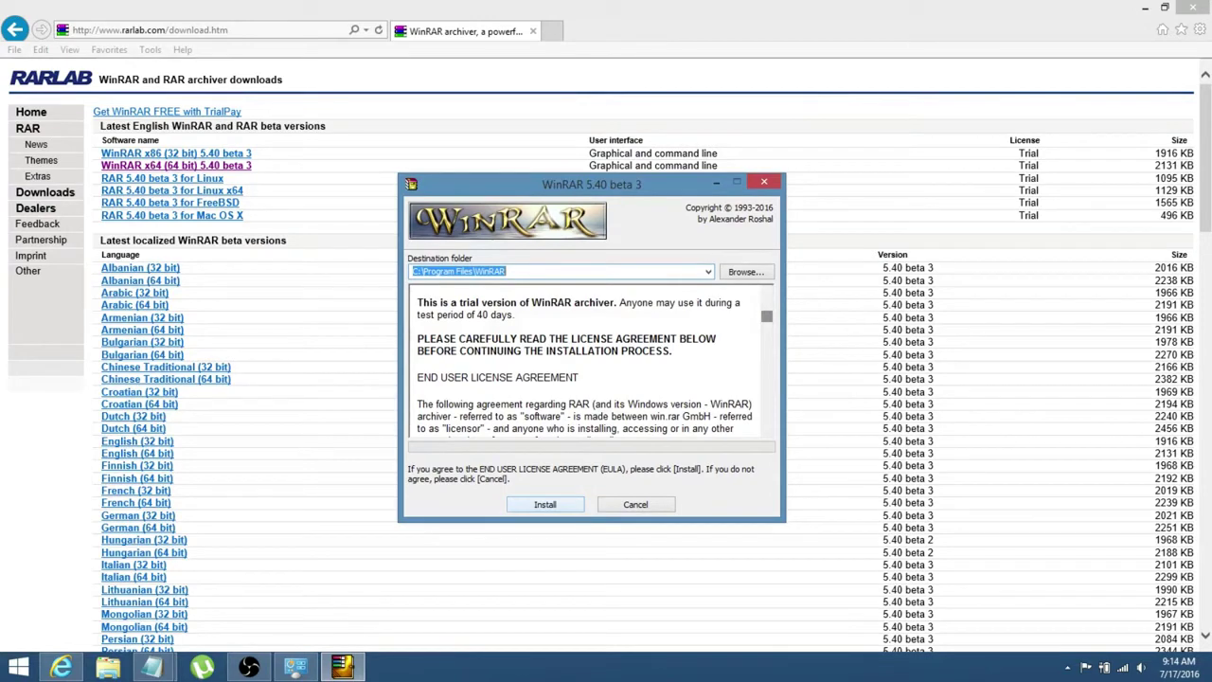
key("Return")
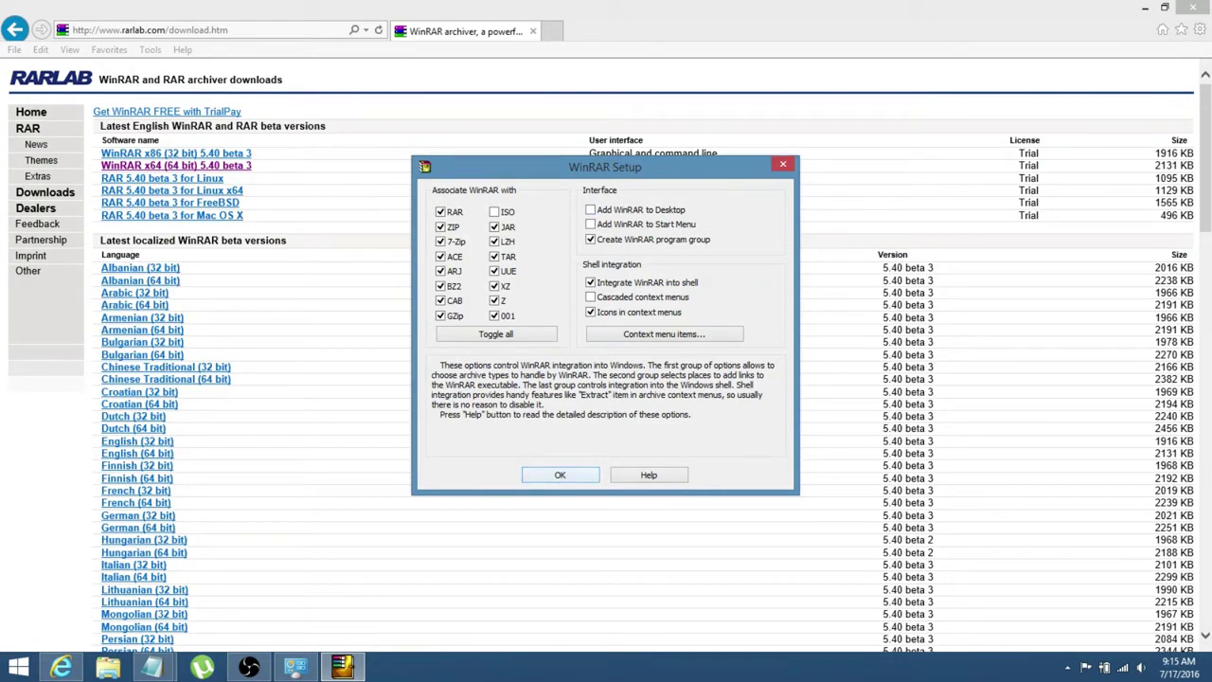
key("Return")
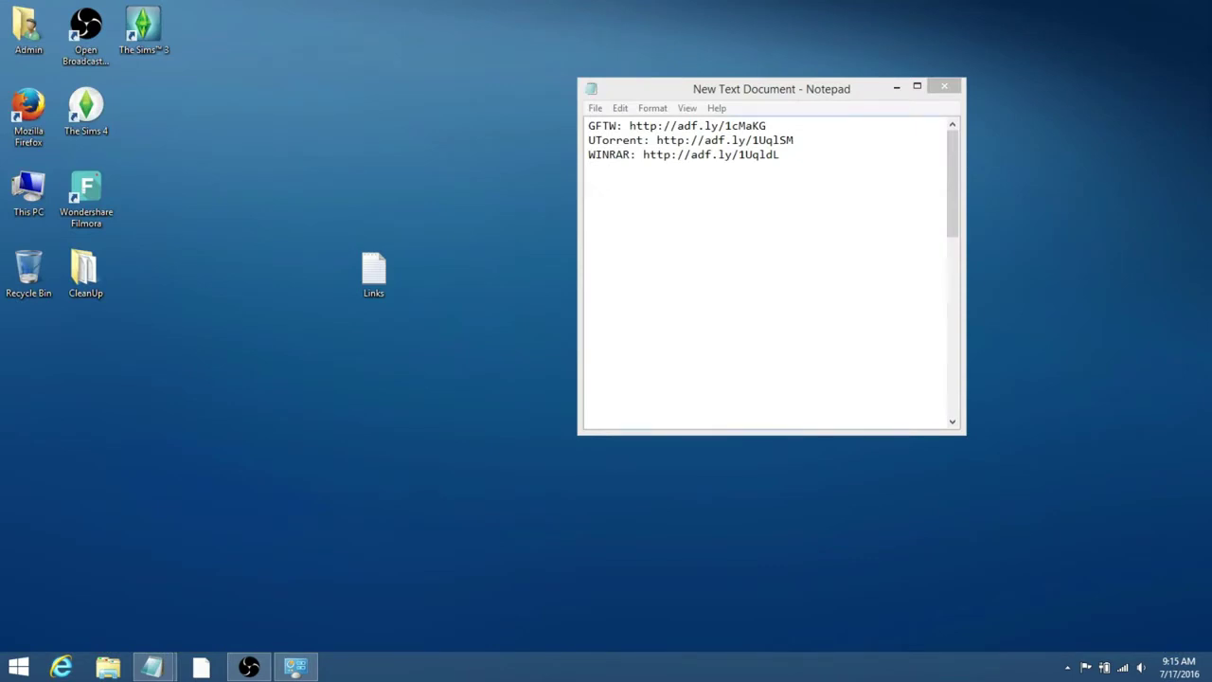
double_click(725, 141)
key("ctrl+c")
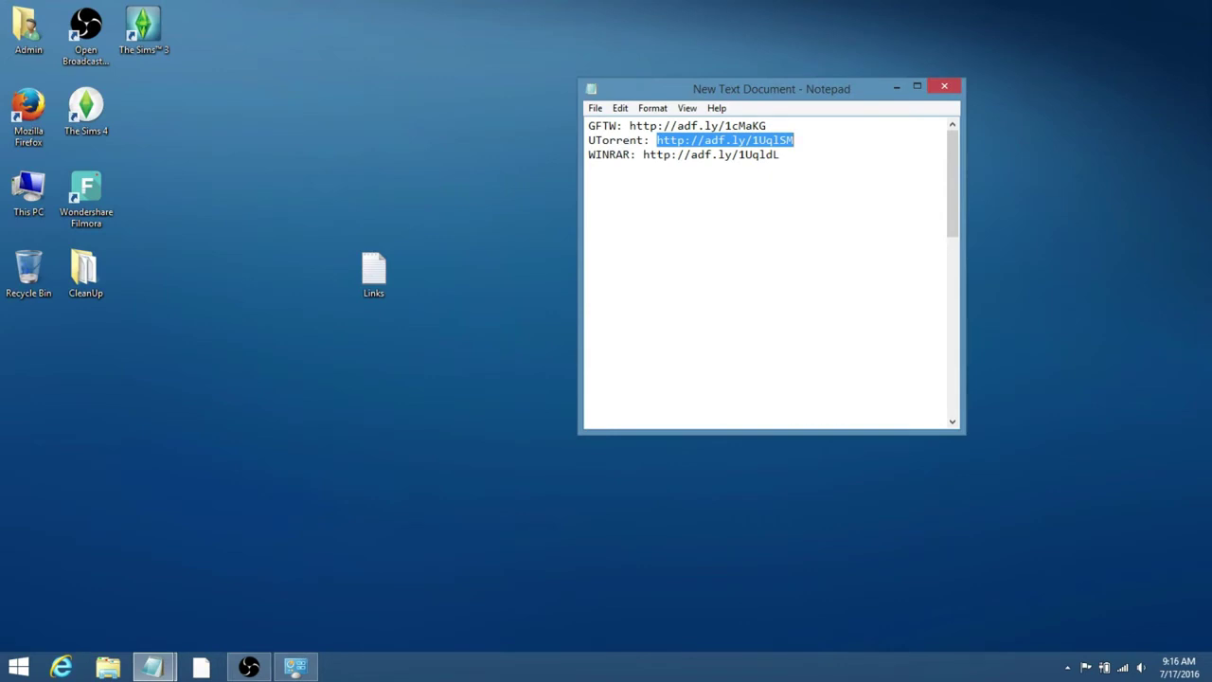
left_click(152, 668)
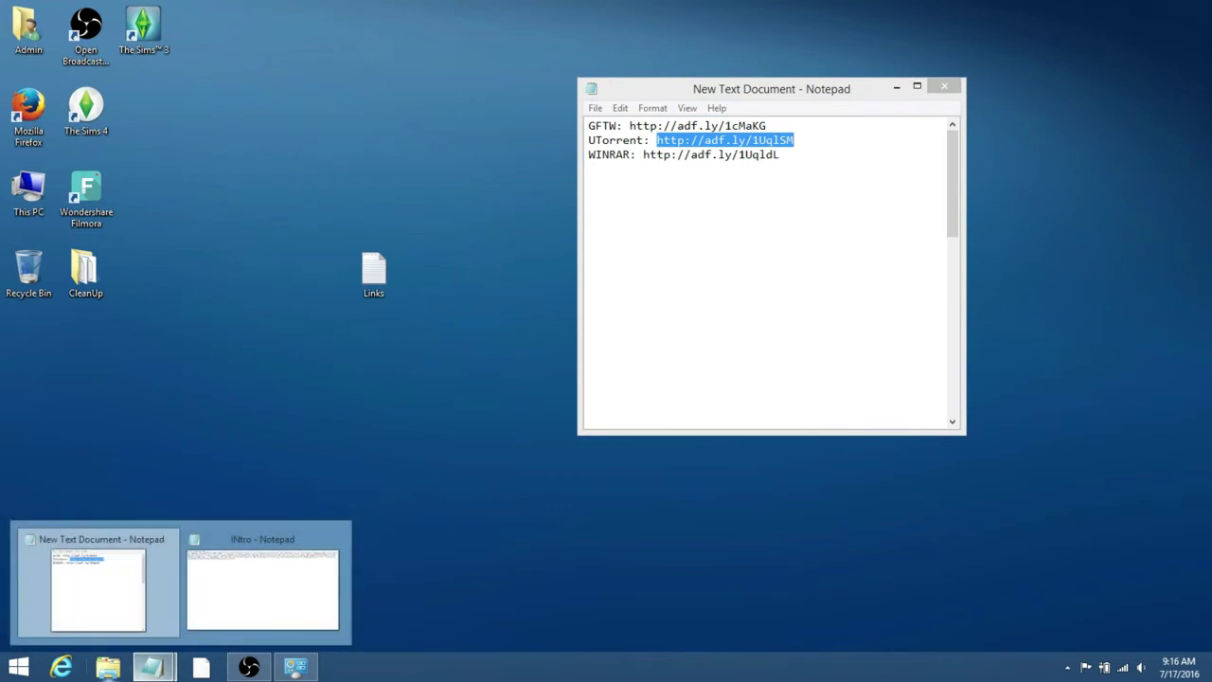
left_click(62, 668)
left_click(148, 30)
right_click(237, 29)
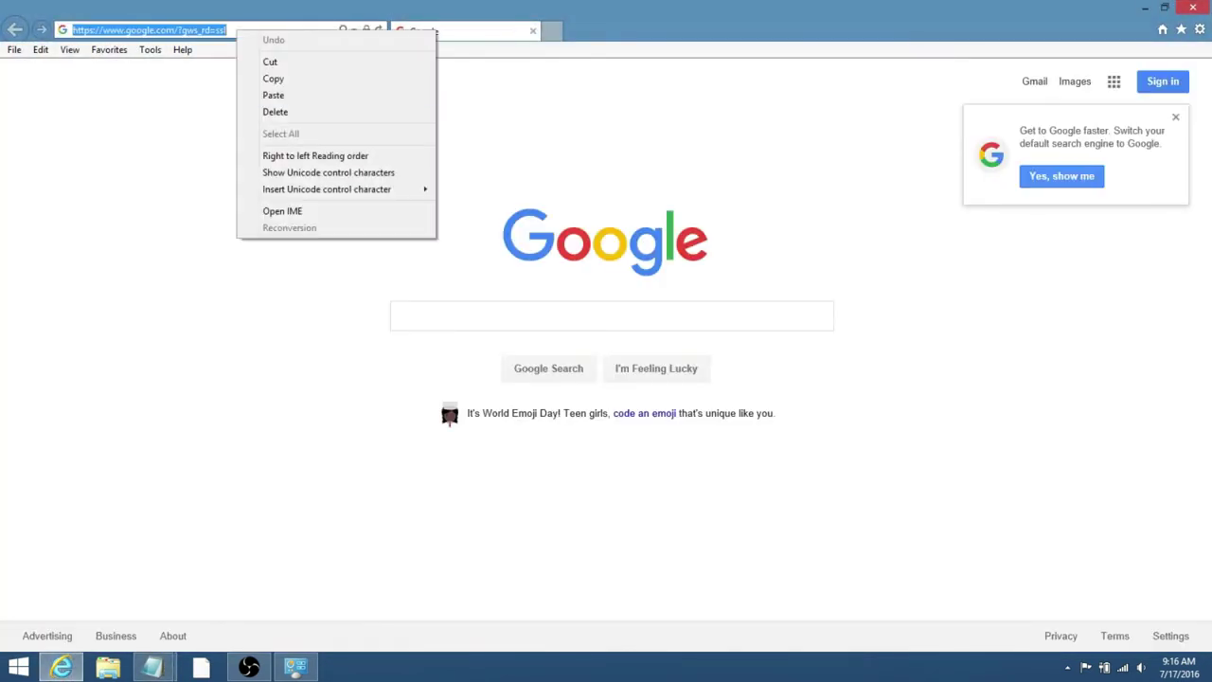
left_click(284, 95)
key("Return")
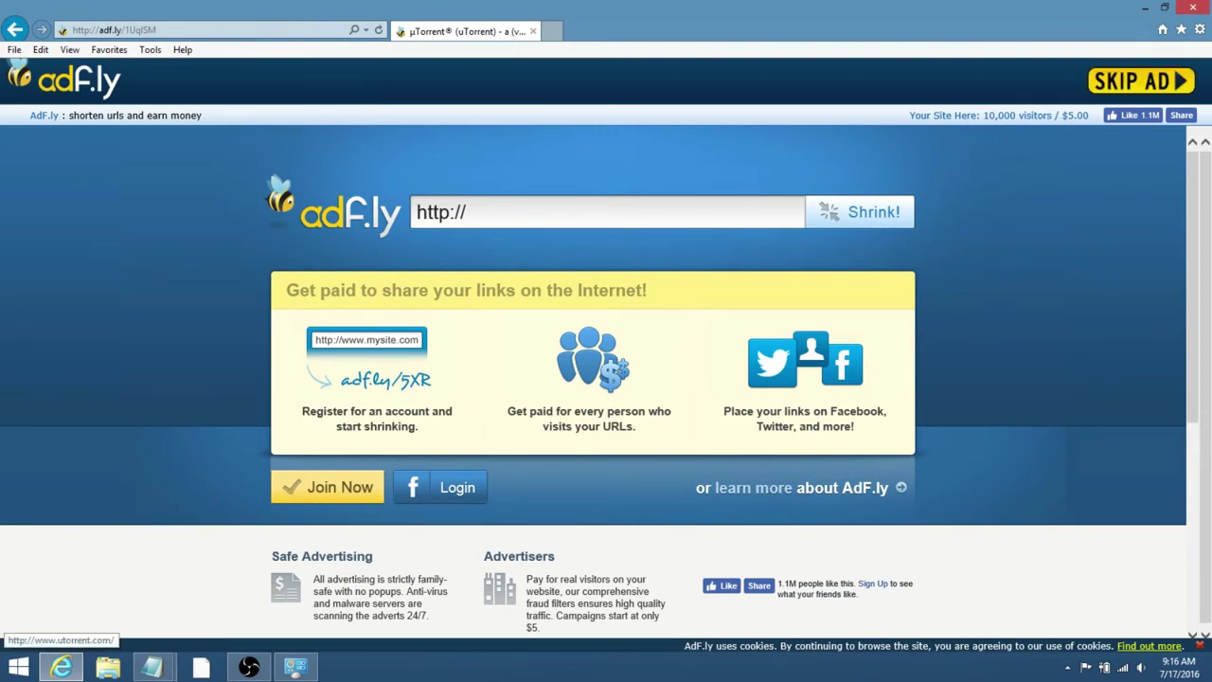
left_click(1141, 80)
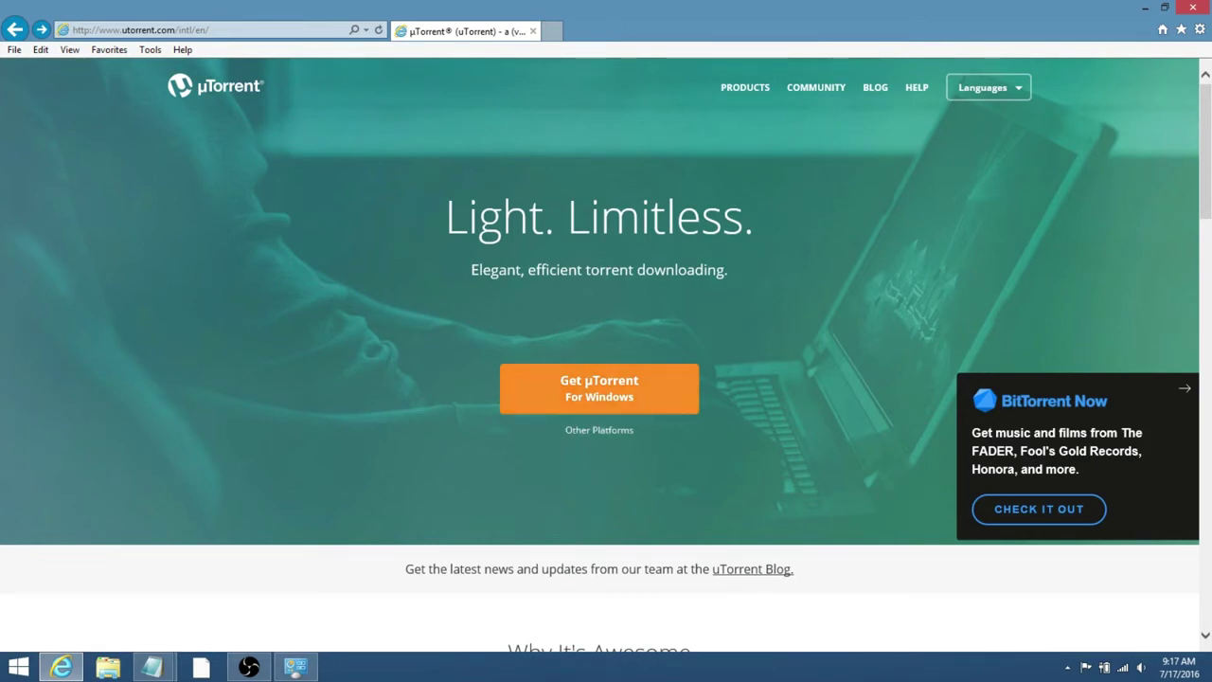
Look over the µTorrent downloads for other platforms and return to the site's home page
left_click(599, 431)
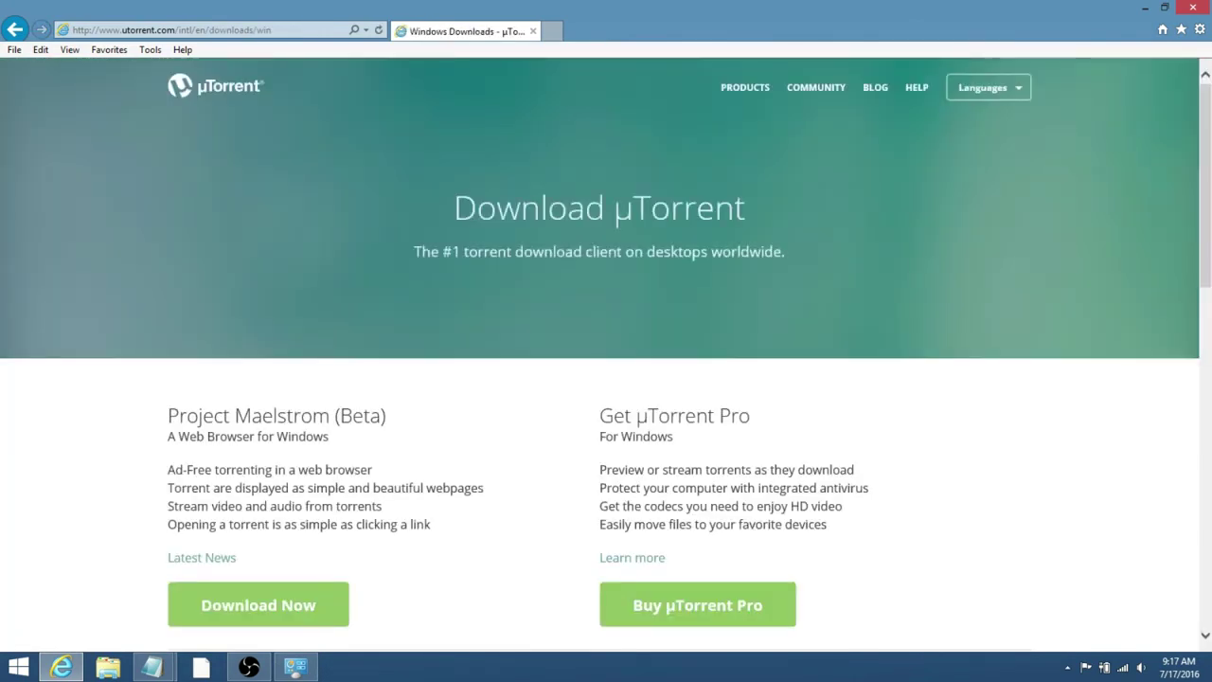
scroll(606, 379, "down", 5)
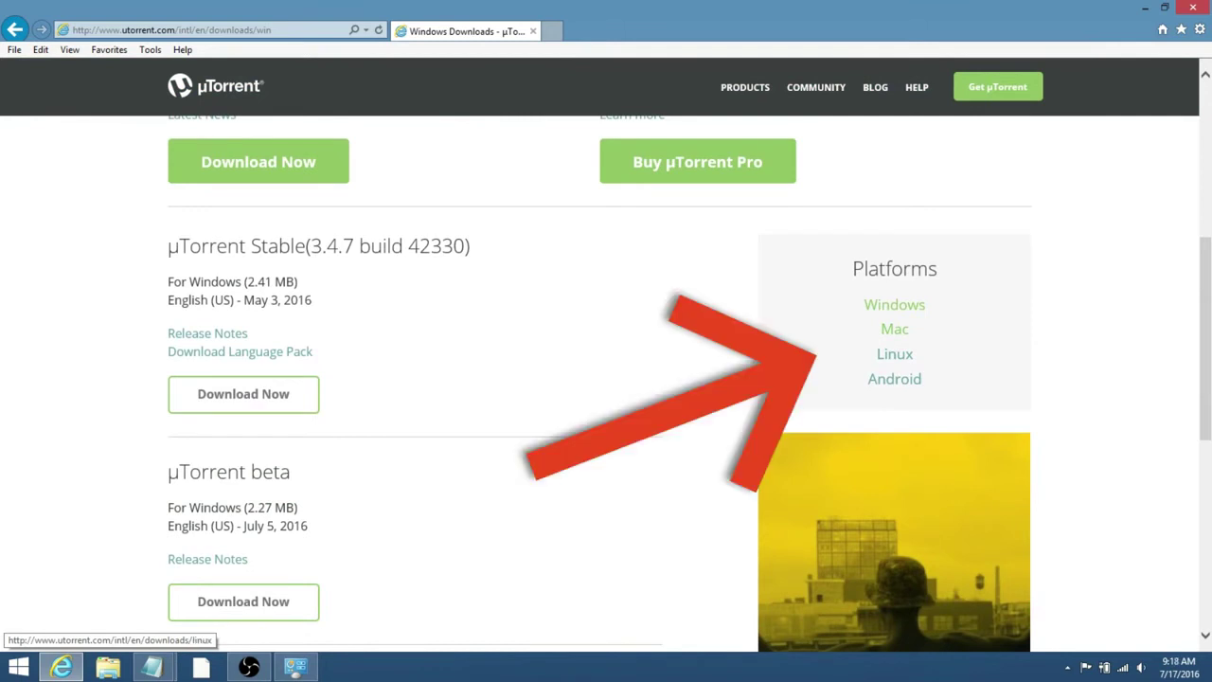
left_click(15, 29)
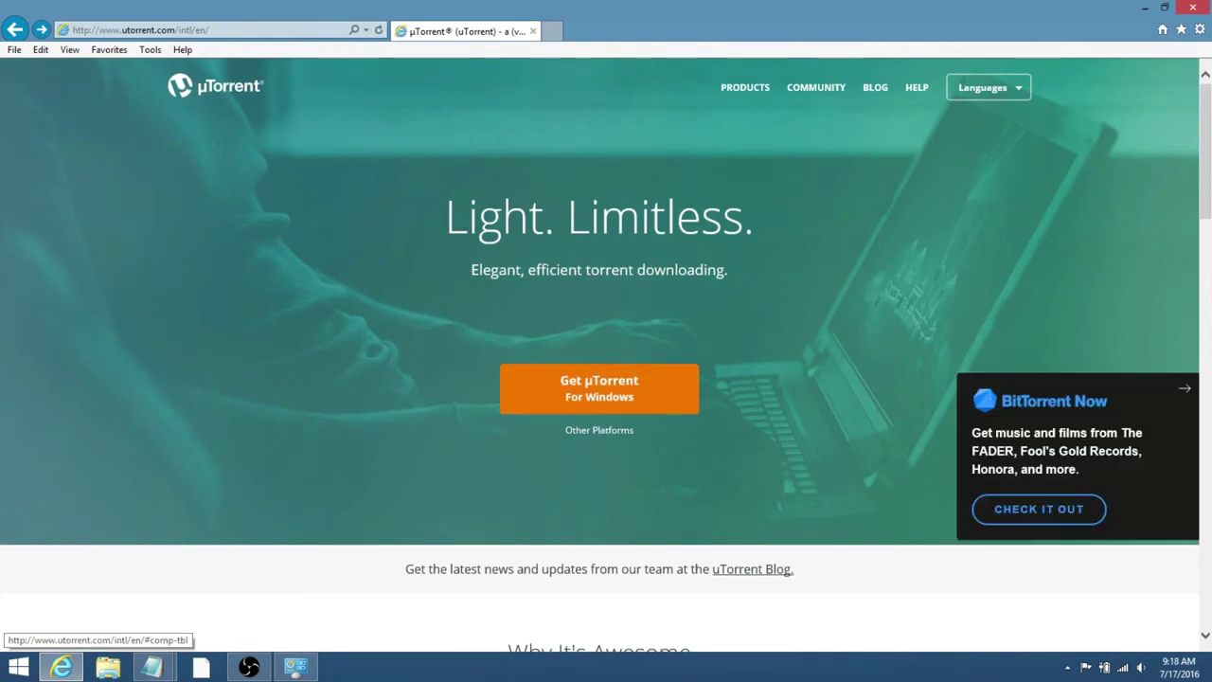
Go to the µTorrent edition comparison and get the free µTorrent for Windows
left_click(598, 388)
scroll(595, 300, "down", 3)
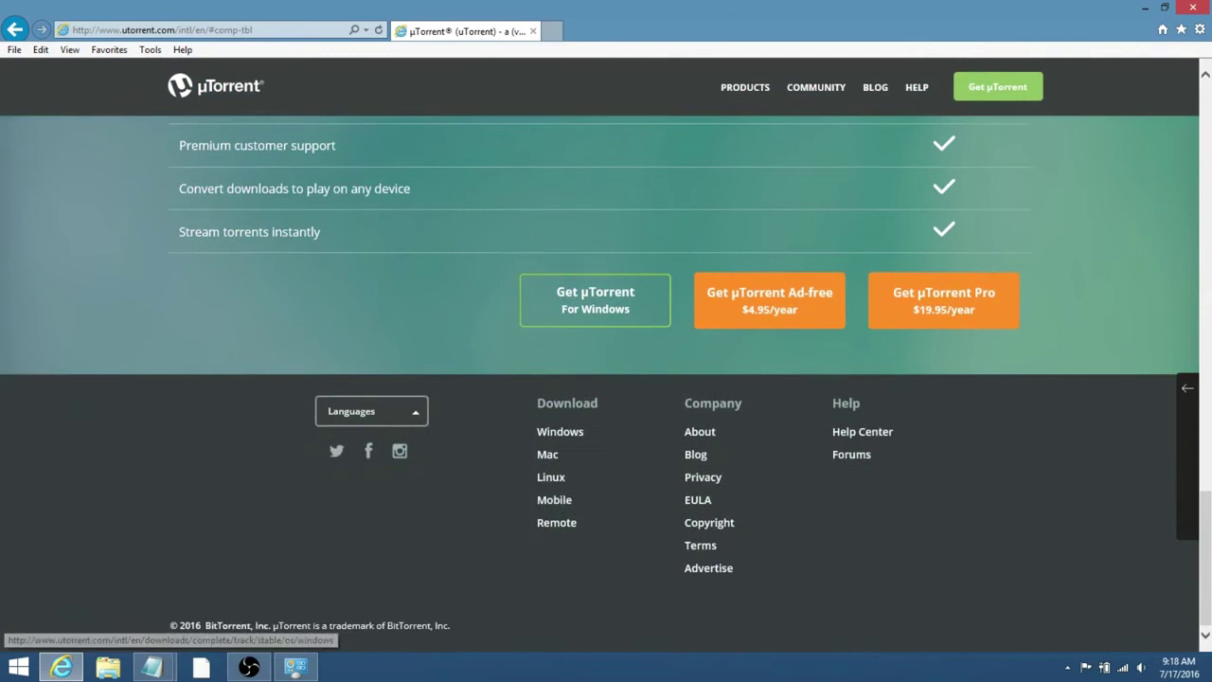
scroll(595, 300, "up", 1)
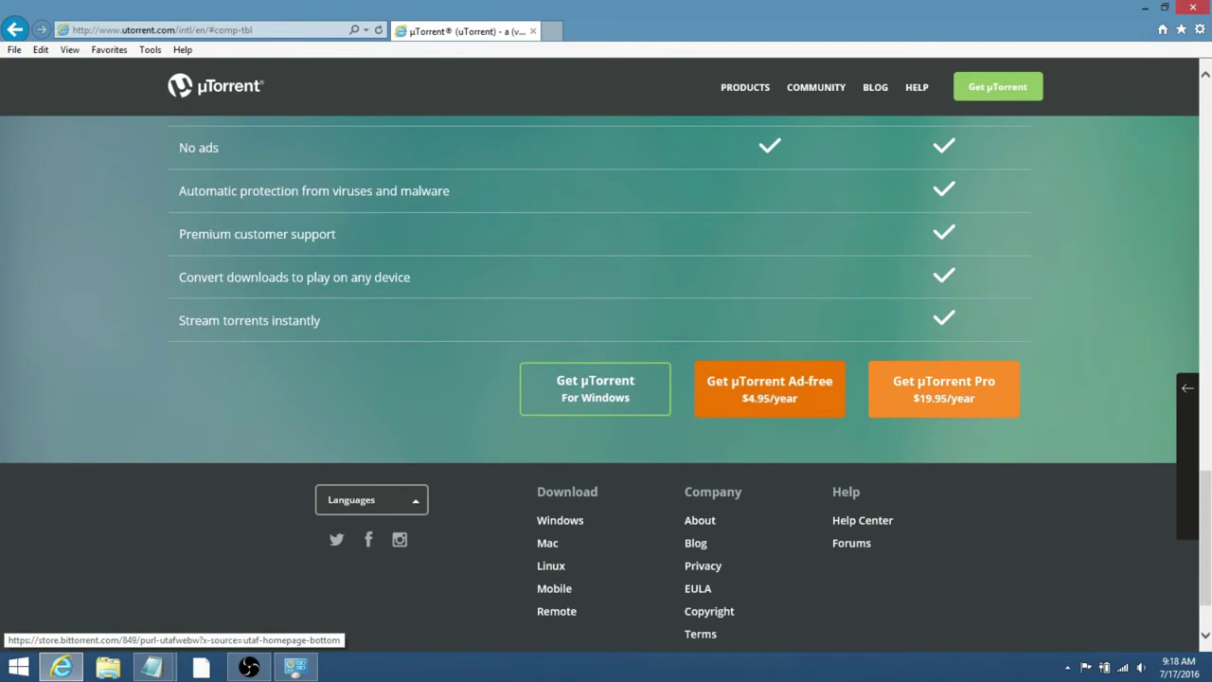
scroll(857, 389, "up", 2)
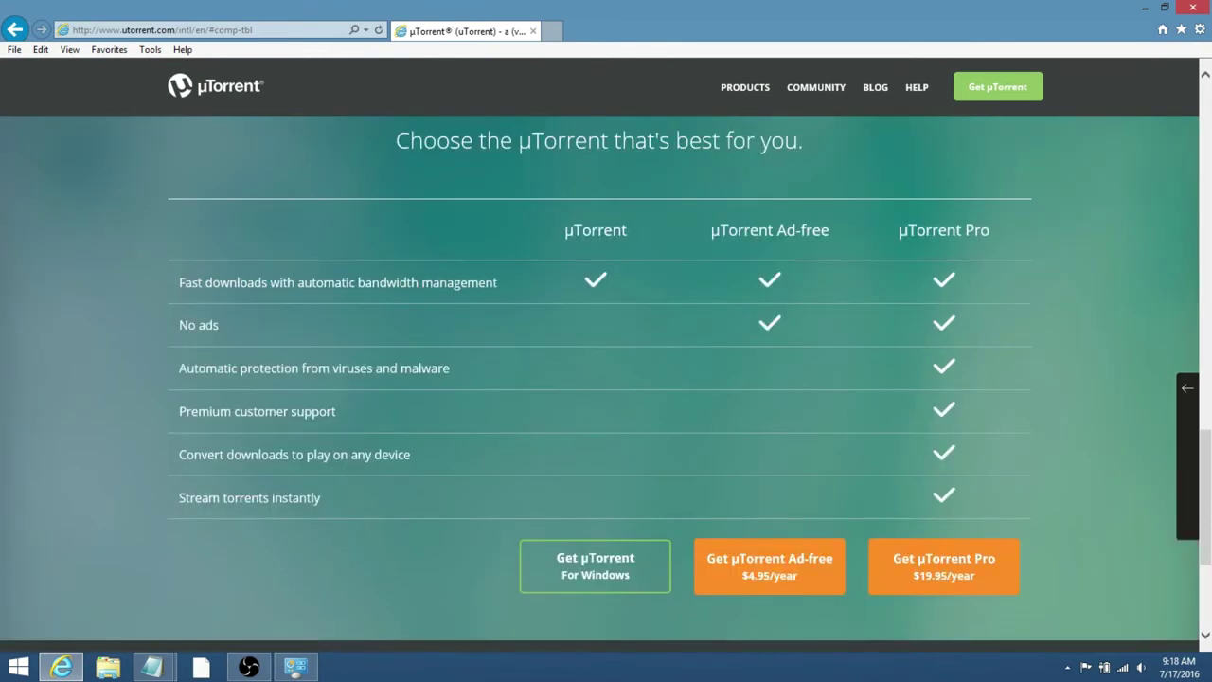
left_click(595, 565)
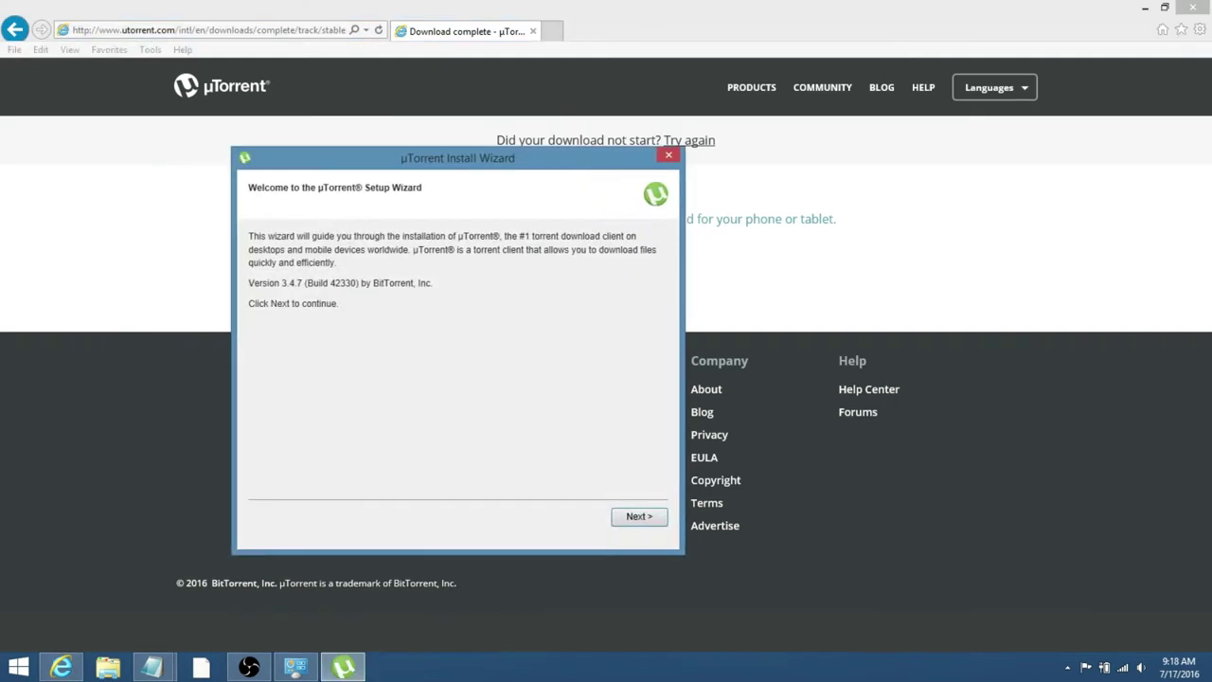
Move the µTorrent Install Wizard clear of the page text and proceed through its introduction, accepting the license agreement
left_click_drag(458, 159, 603, 83)
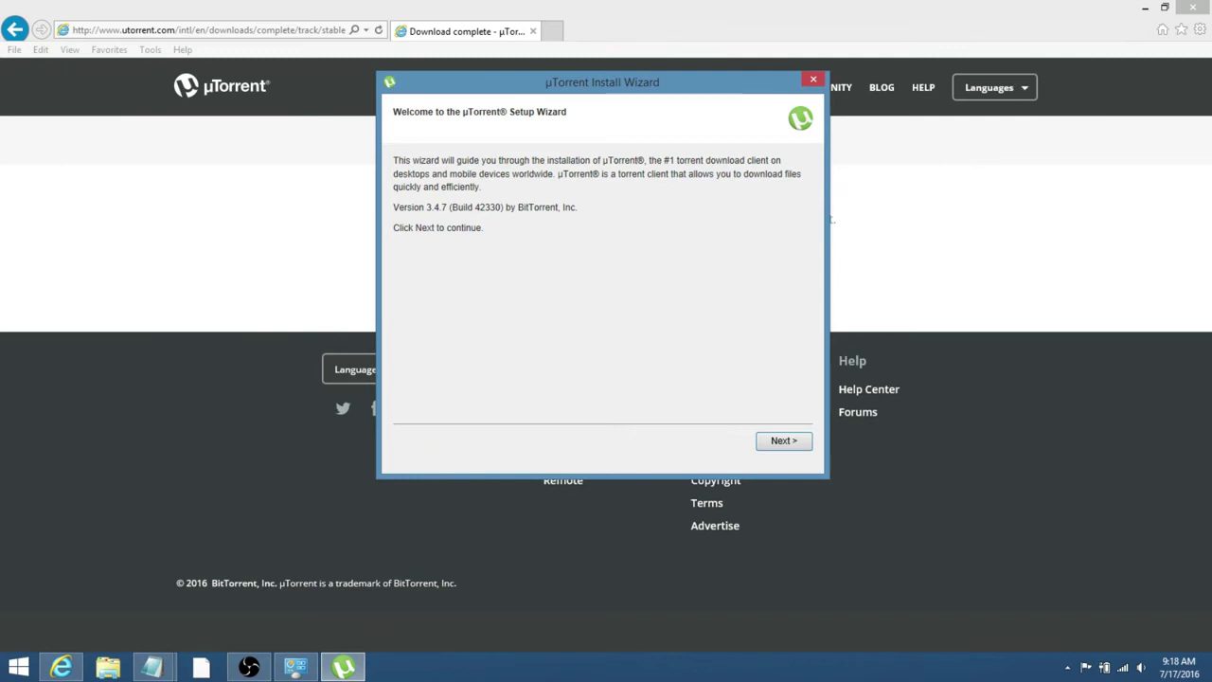
key("Return")
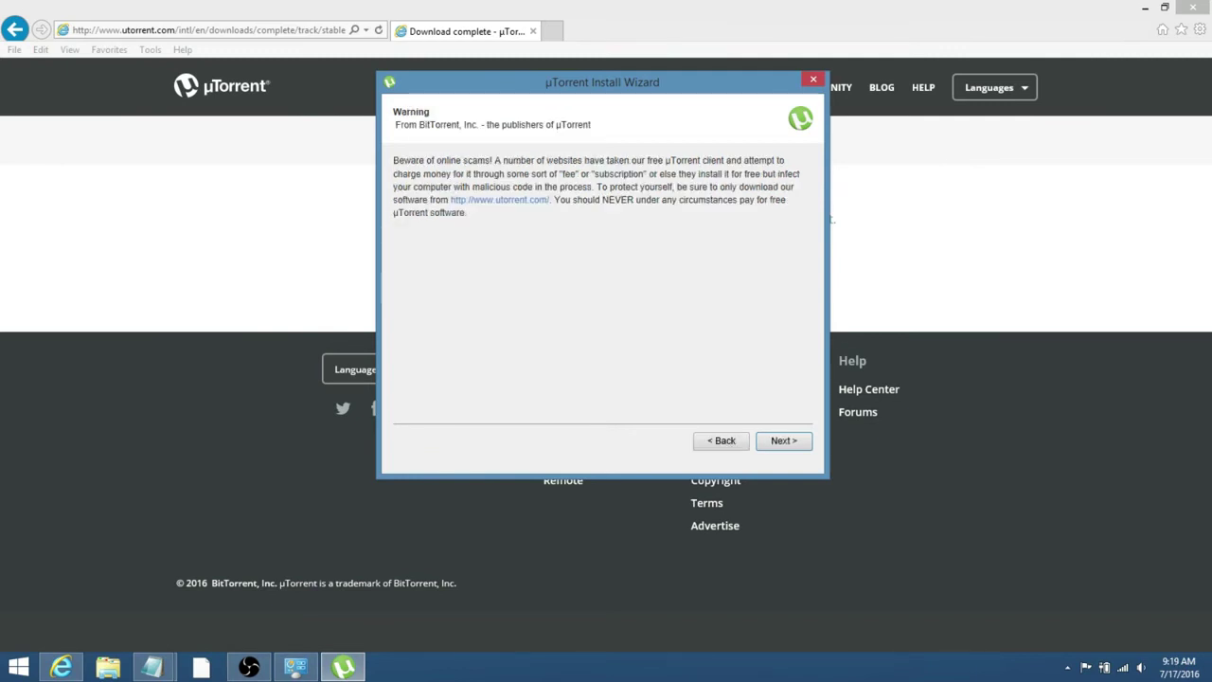
key("Return")
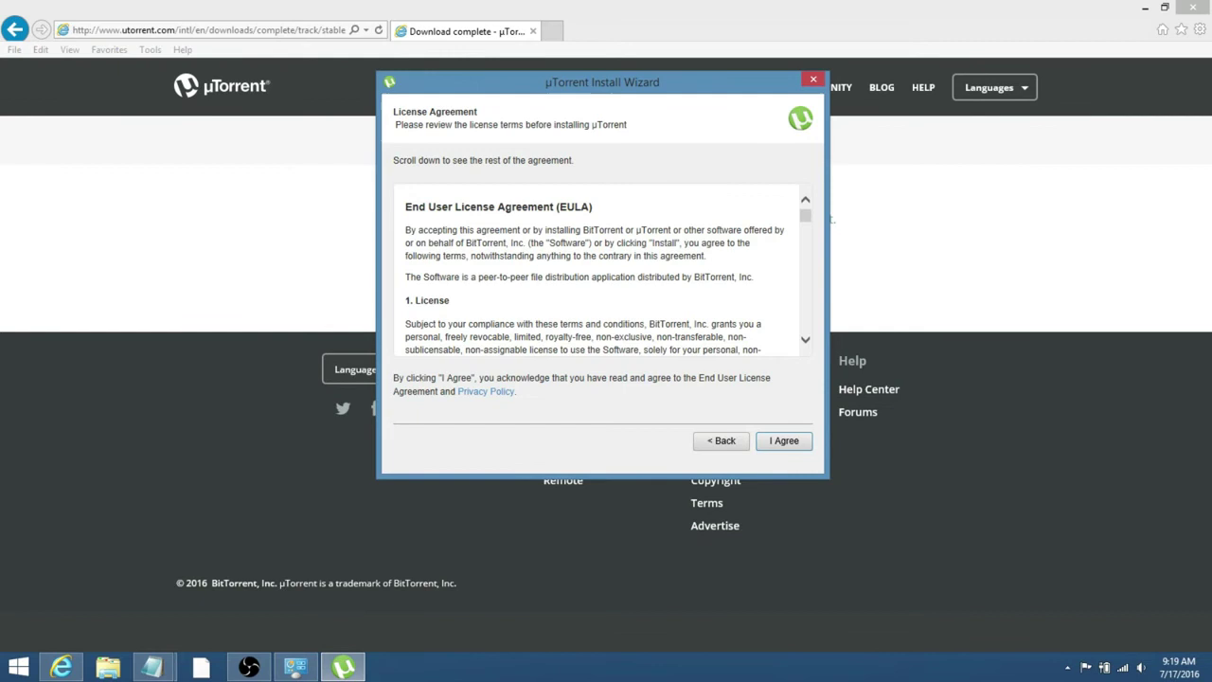
key("Return")
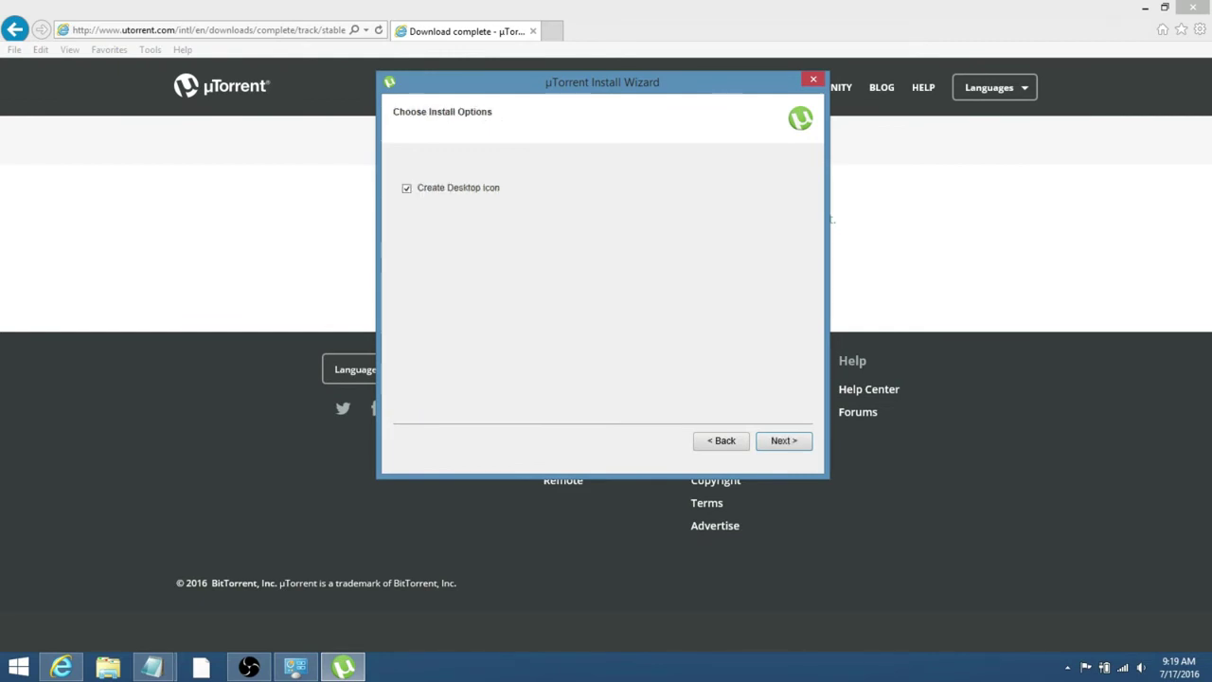
Turn off the desktop icon and starting µTorrent with Windows, keeping the Windows Firewall exception
left_click(406, 187)
key("Return")
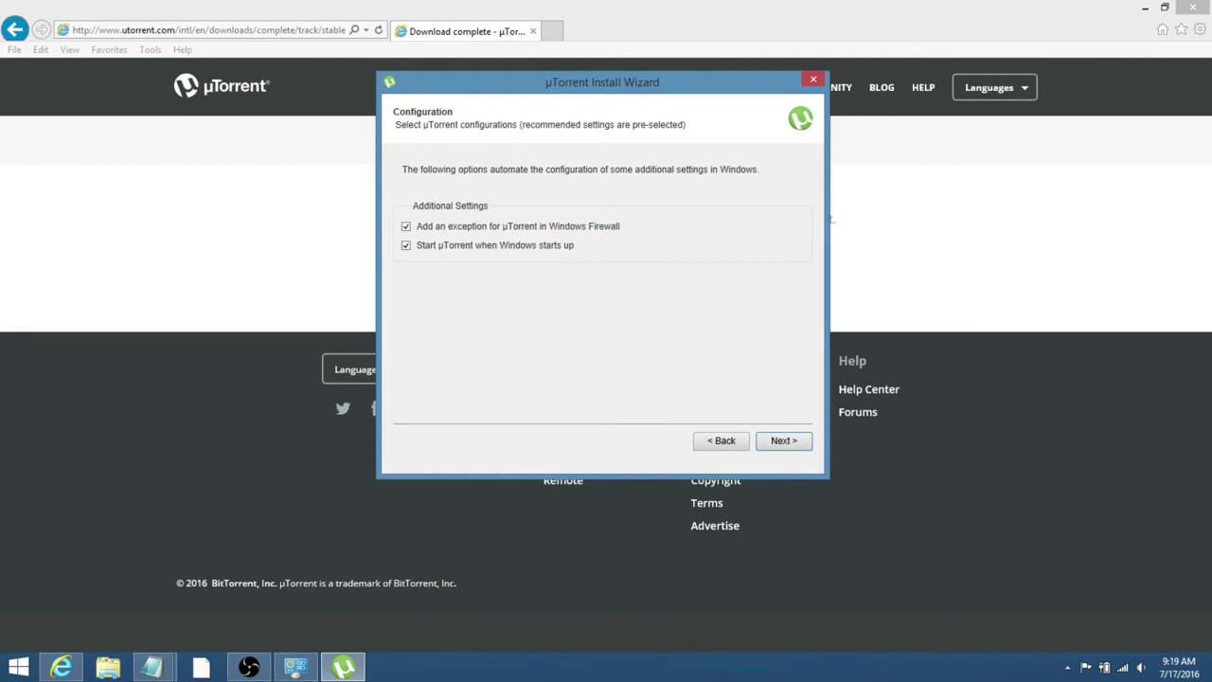
left_click(405, 246)
key("Return")
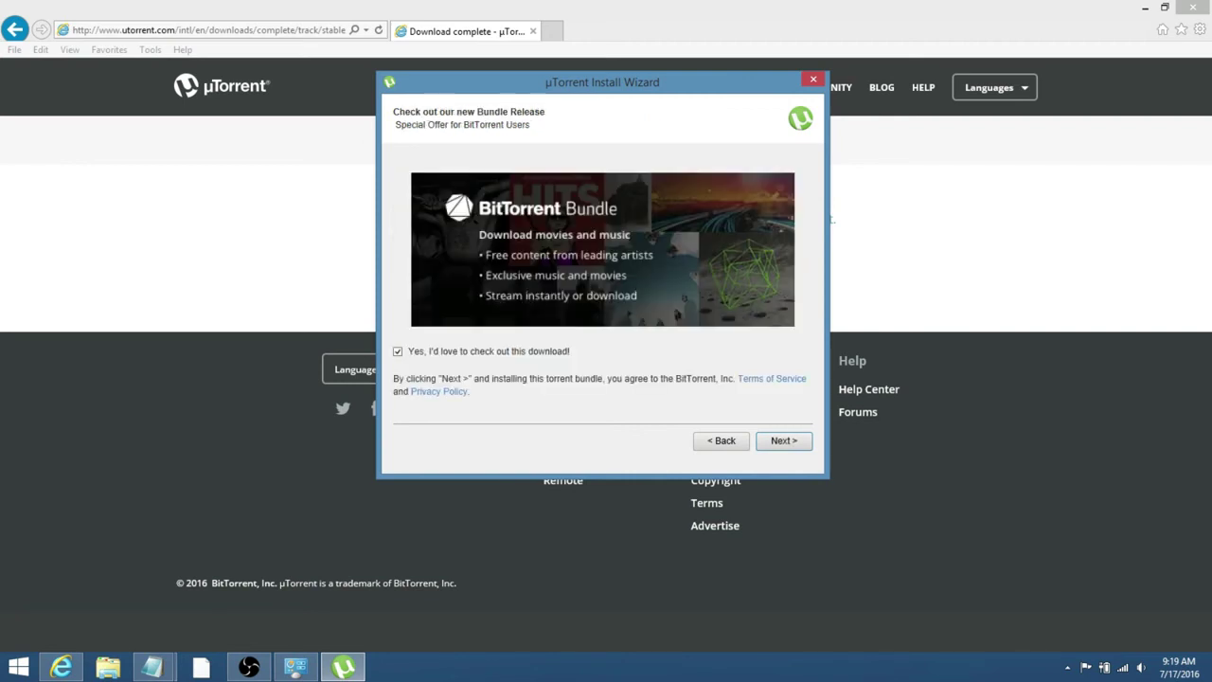
Opt out of the BitTorrent Bundle download and decline the Yahoo search offer to finish the installation
left_click(398, 351)
key("Return")
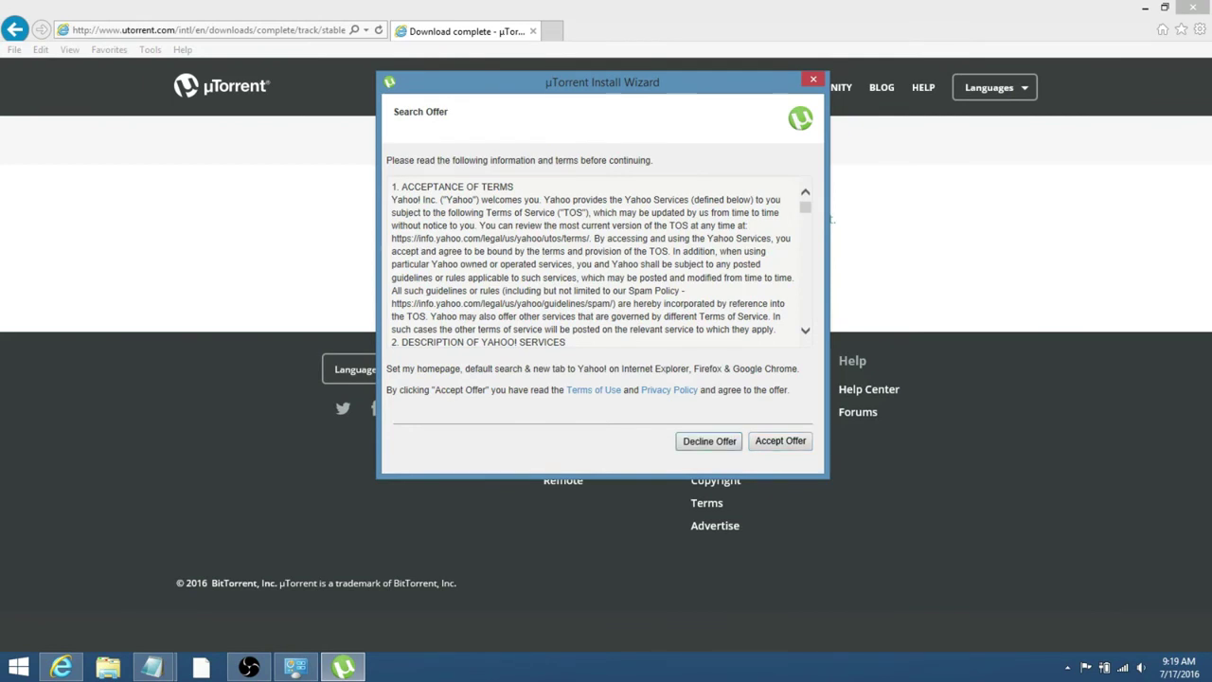
left_click(709, 441)
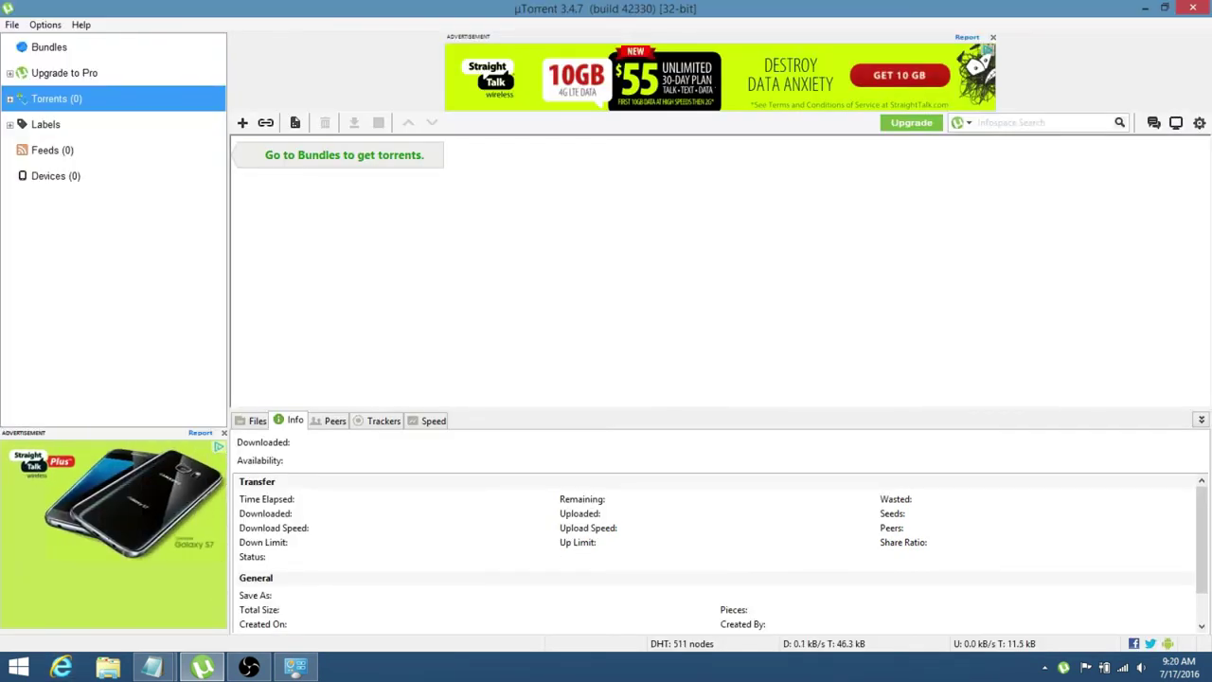
Clear the µTorrent and text document windows off the desktop and move the Links file to the desktop's upper-right corner
mouse_move(1210, 2)
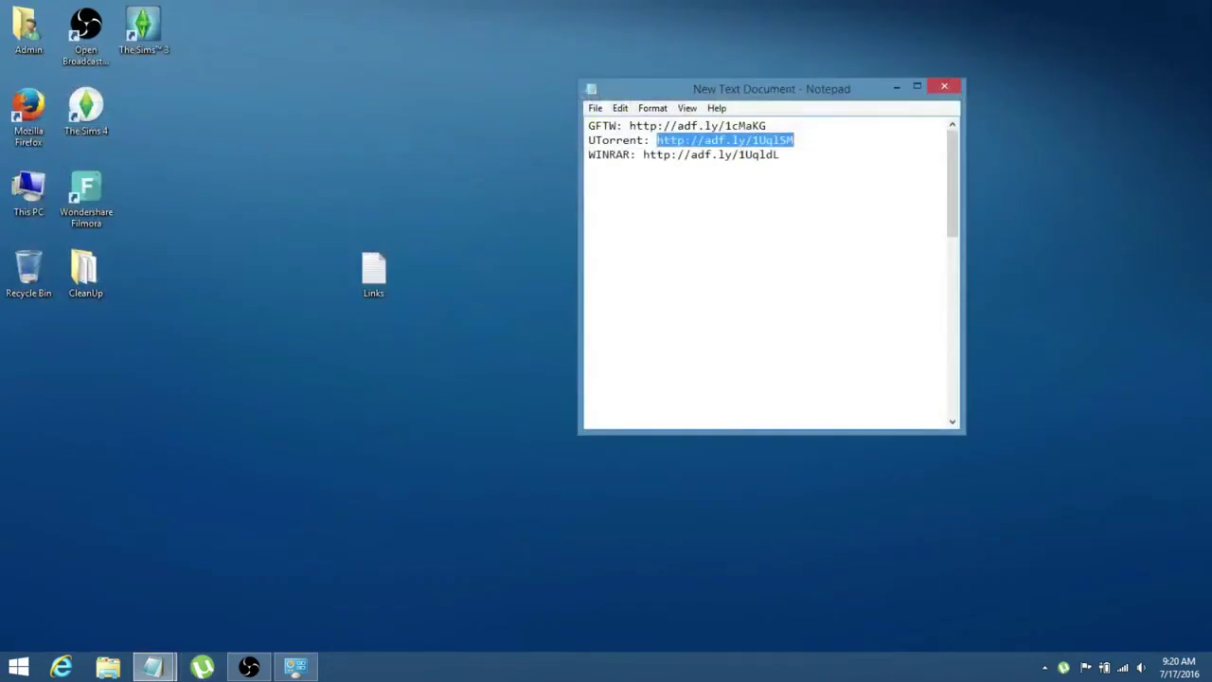
left_click(589, 169)
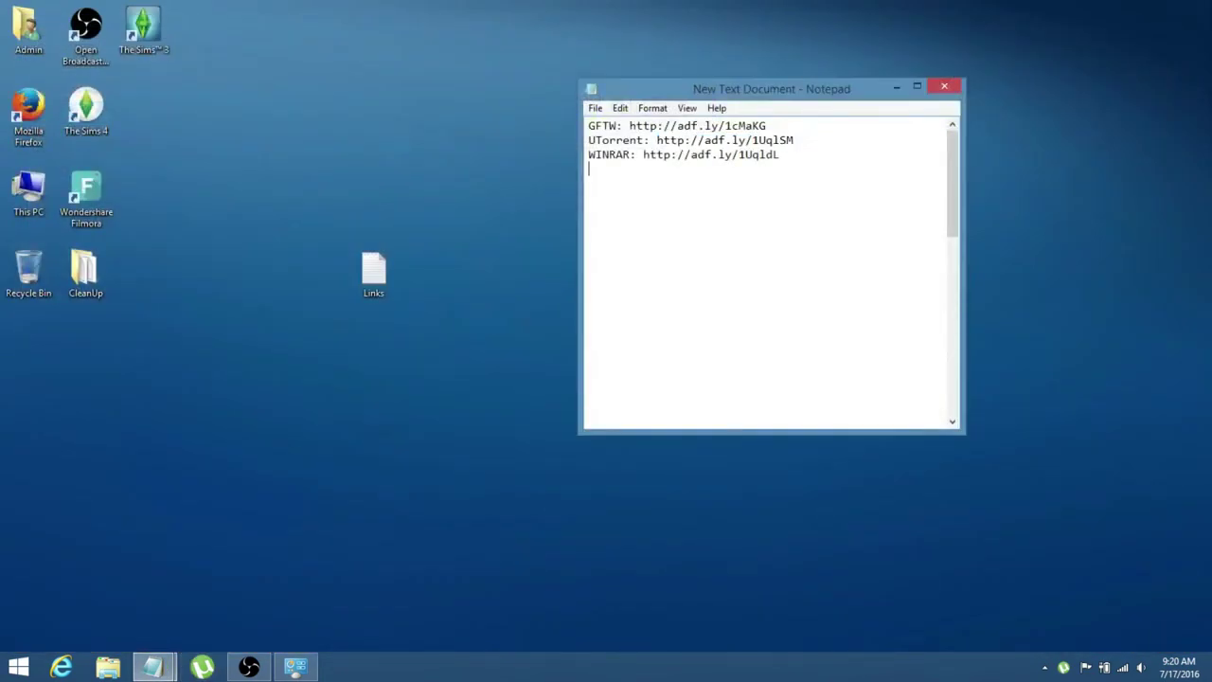
left_click(896, 86)
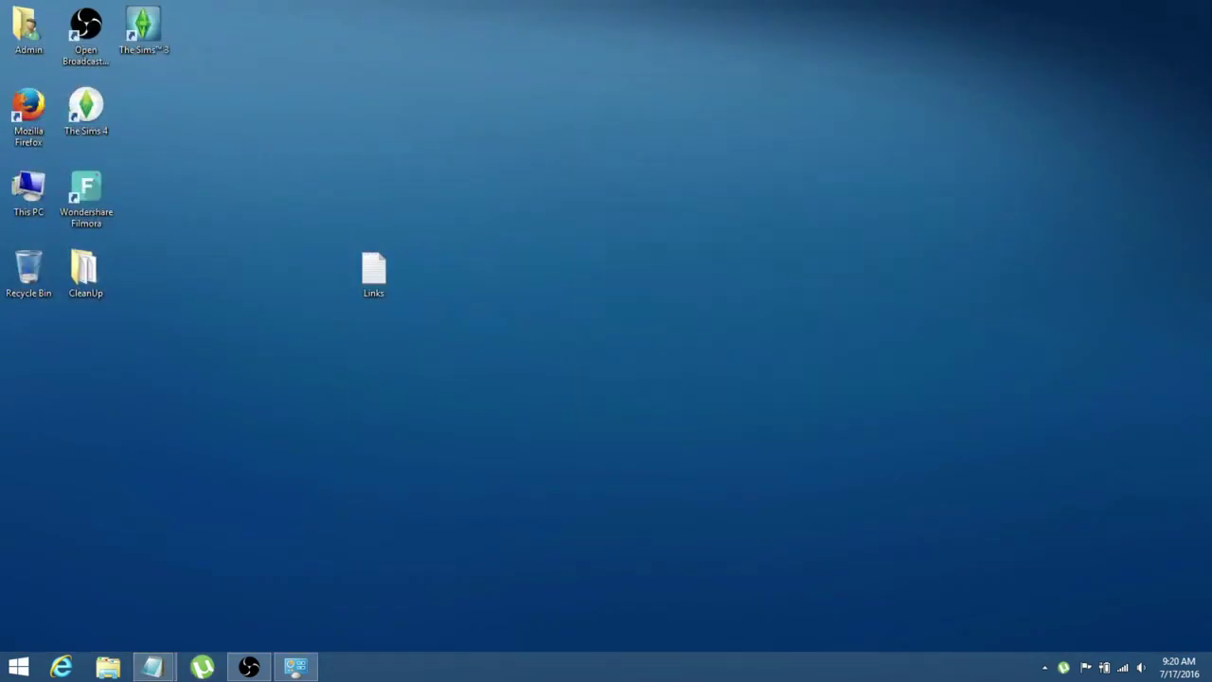
left_click_drag(373, 274, 1181, 30)
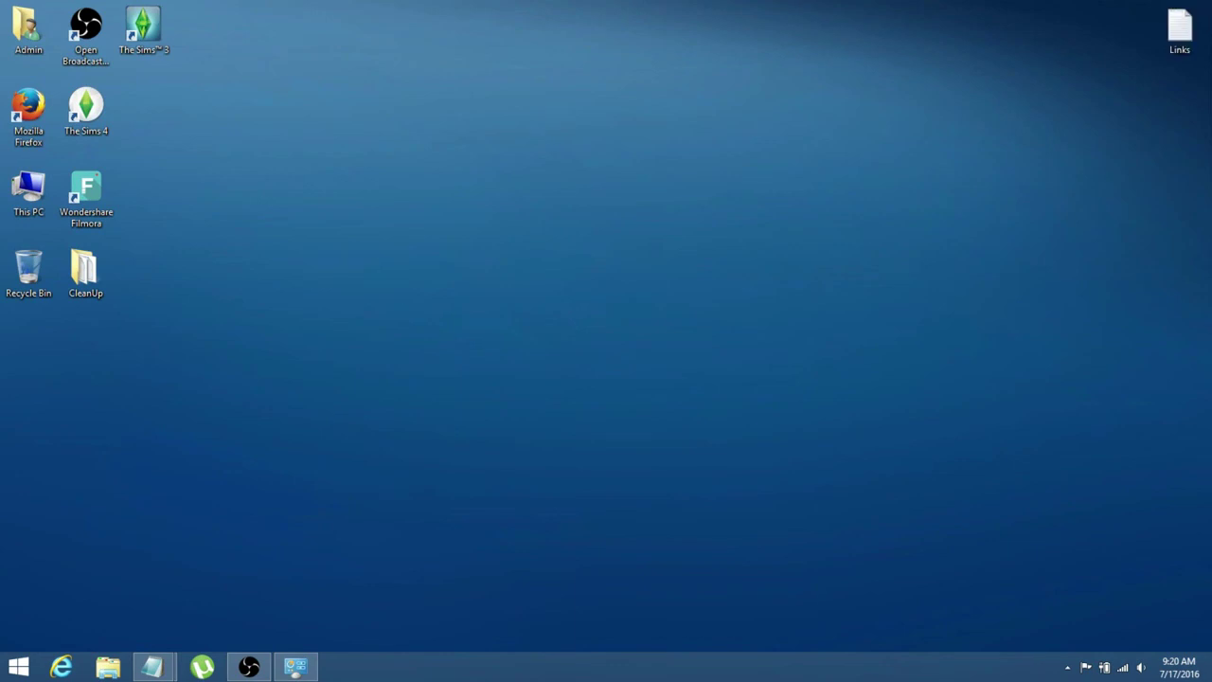